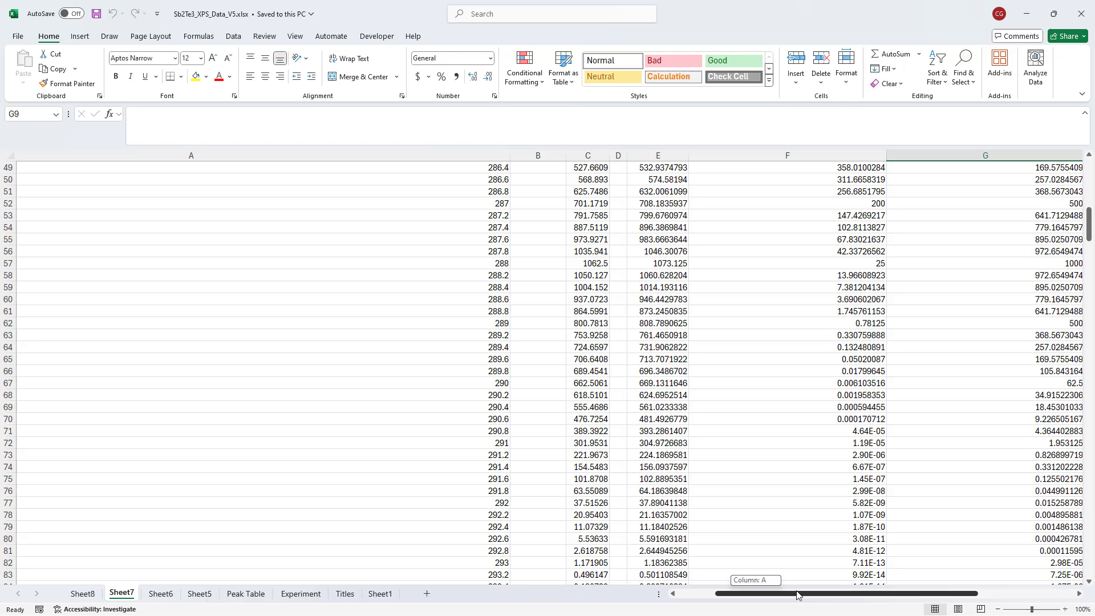
pyautogui.moveTo(773, 594); pyautogui.dragTo(838, 595)
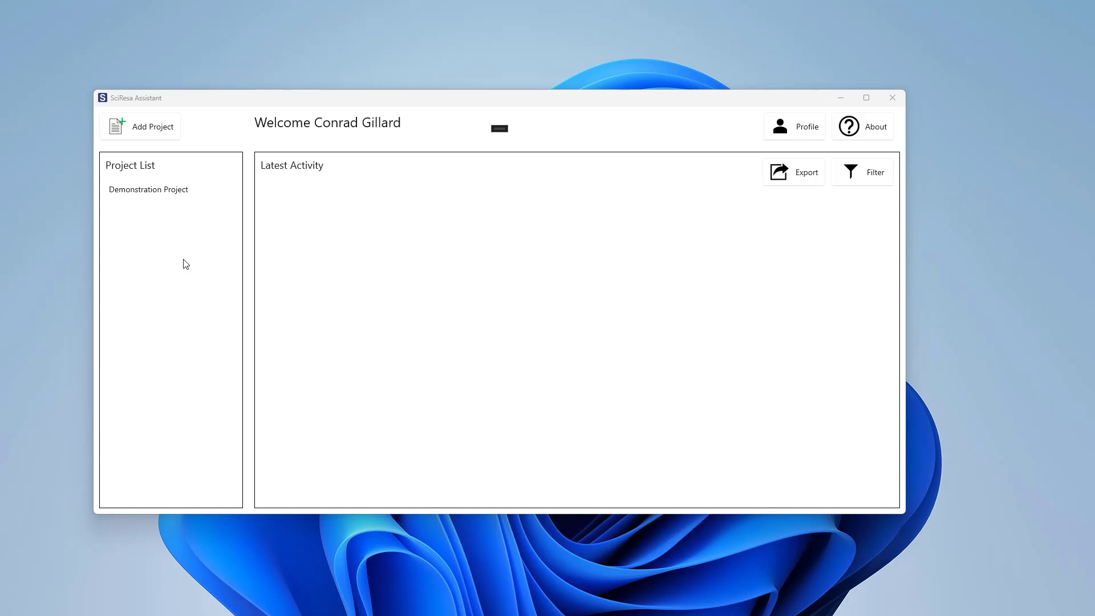
# Open Demonstration Project and import all four cycle .xlsx files into a new figure
pyautogui.click(170, 192)
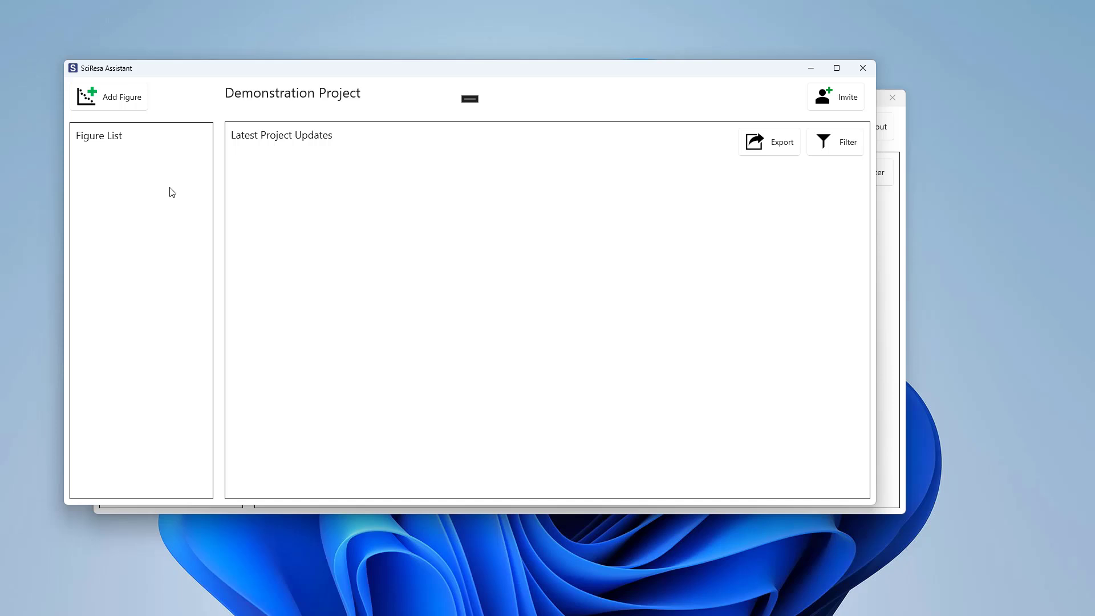
pyautogui.click(135, 105)
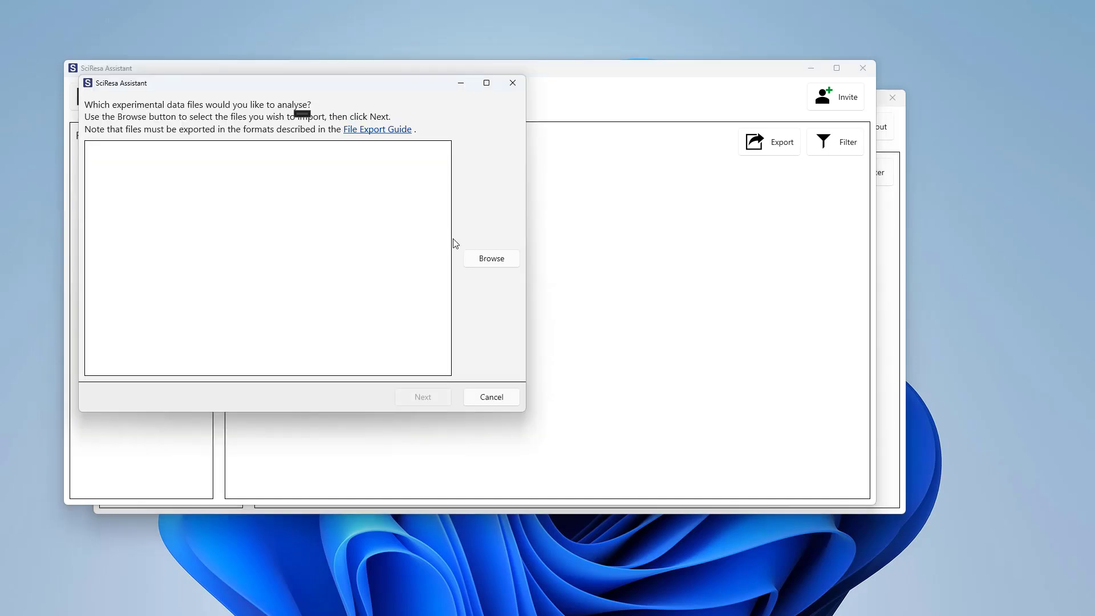
pyautogui.click(490, 257)
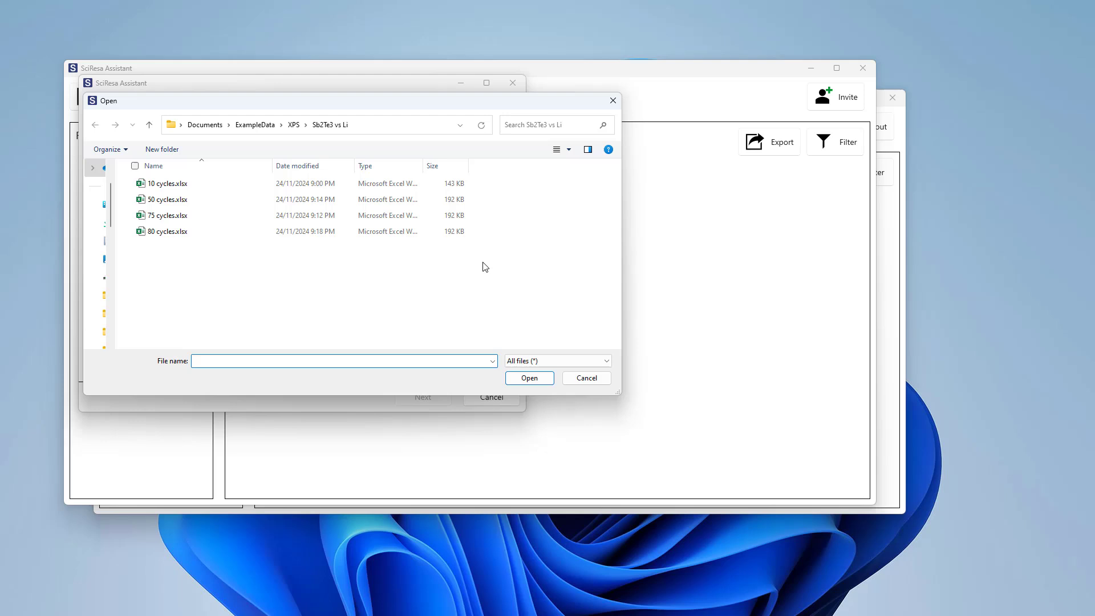
pyautogui.click(334, 214)
pyautogui.hotkey('ctrl', 'a')
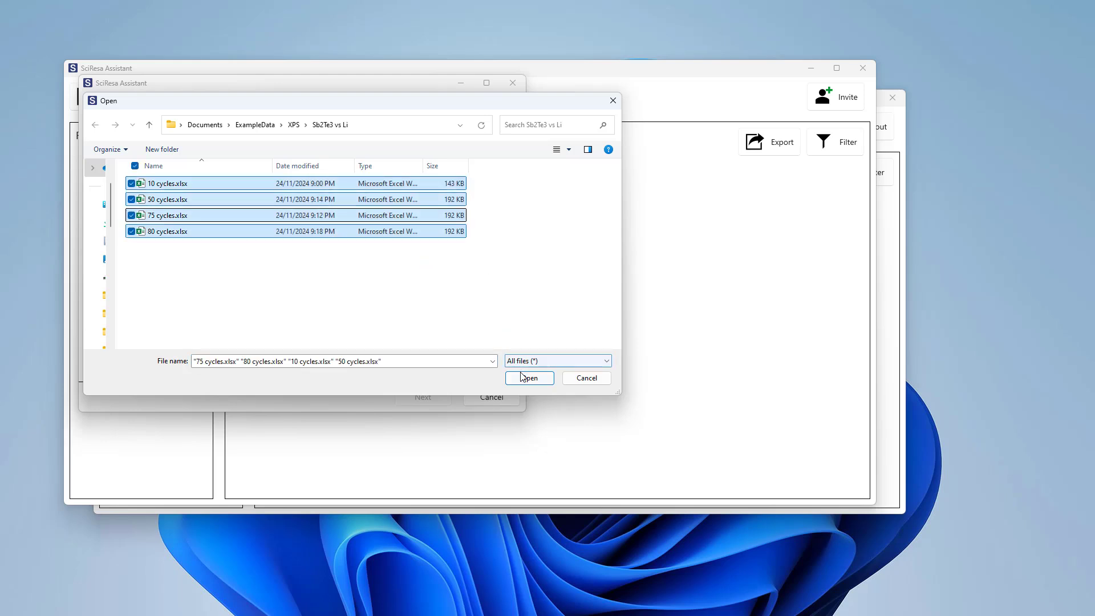
pyautogui.click(523, 377)
# Choose Characterisation > Stacked Deconvoluted XPS Plots as the figure type
pyautogui.click(442, 396)
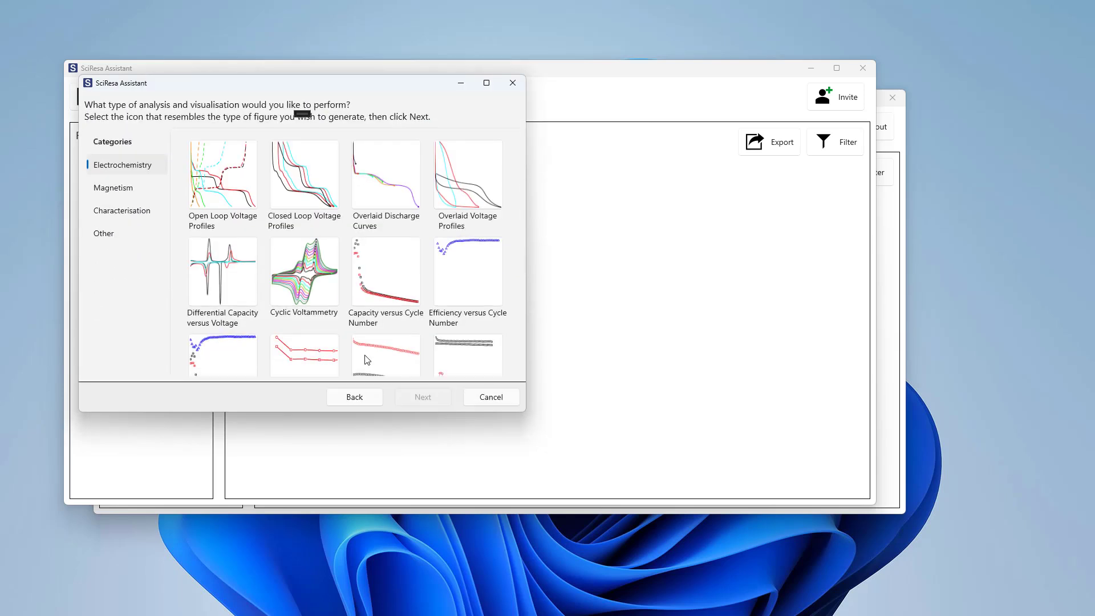
pyautogui.click(121, 214)
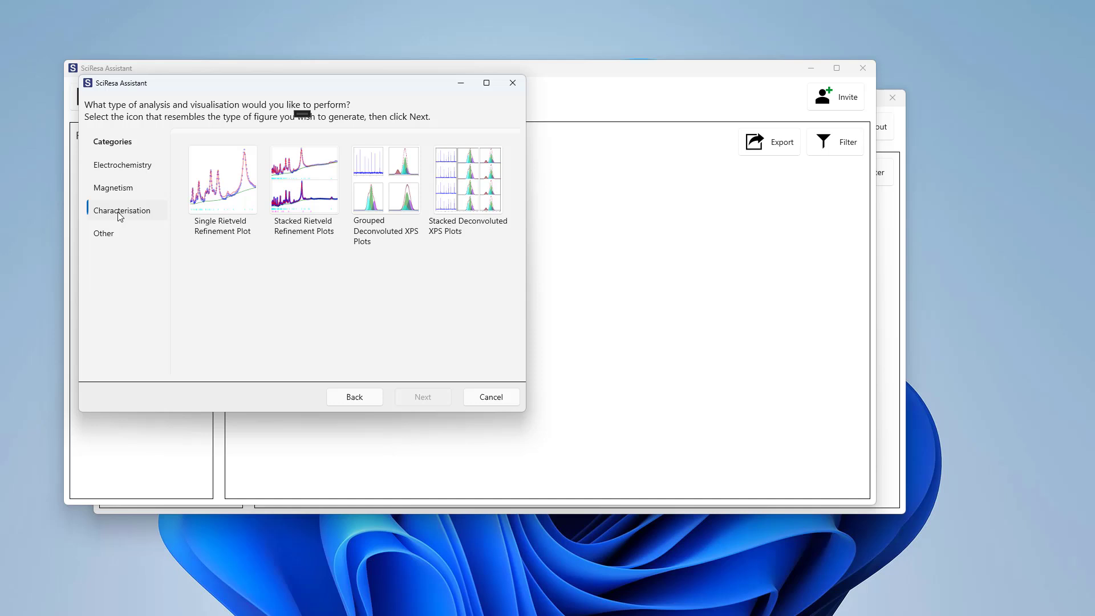
pyautogui.click(451, 205)
# Accept the default folder name, description, folder locations and sample description settings
pyautogui.click(428, 396)
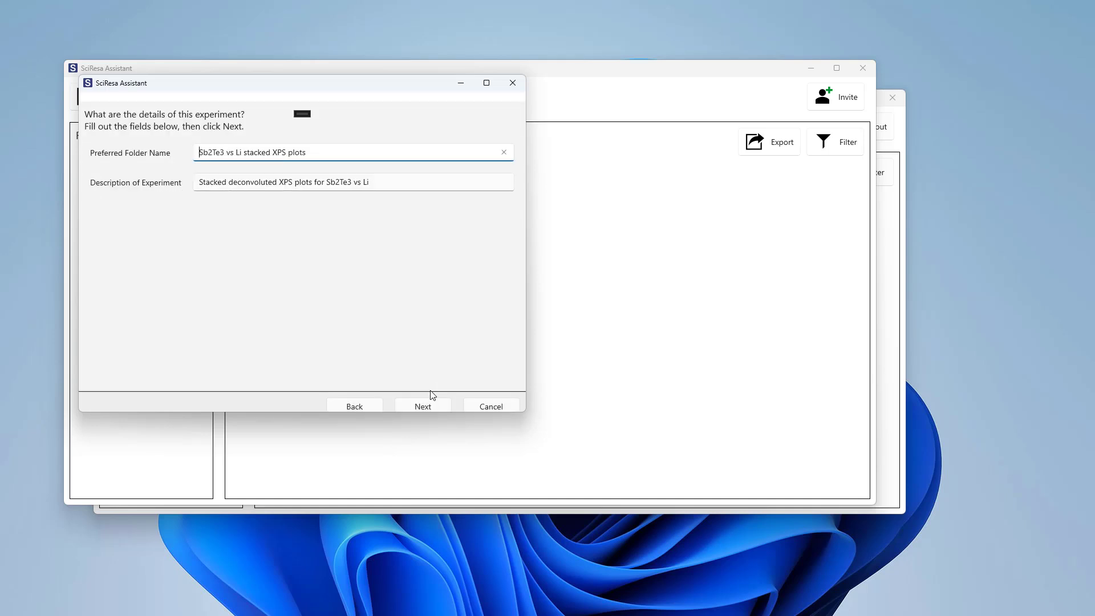
pyautogui.click(427, 399)
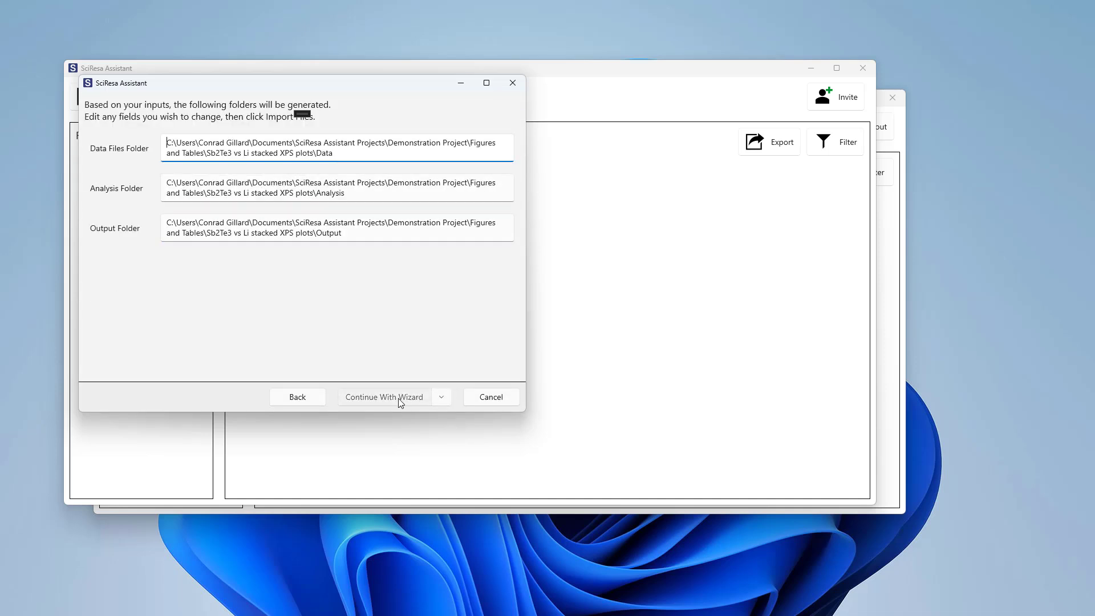
pyautogui.click(399, 400)
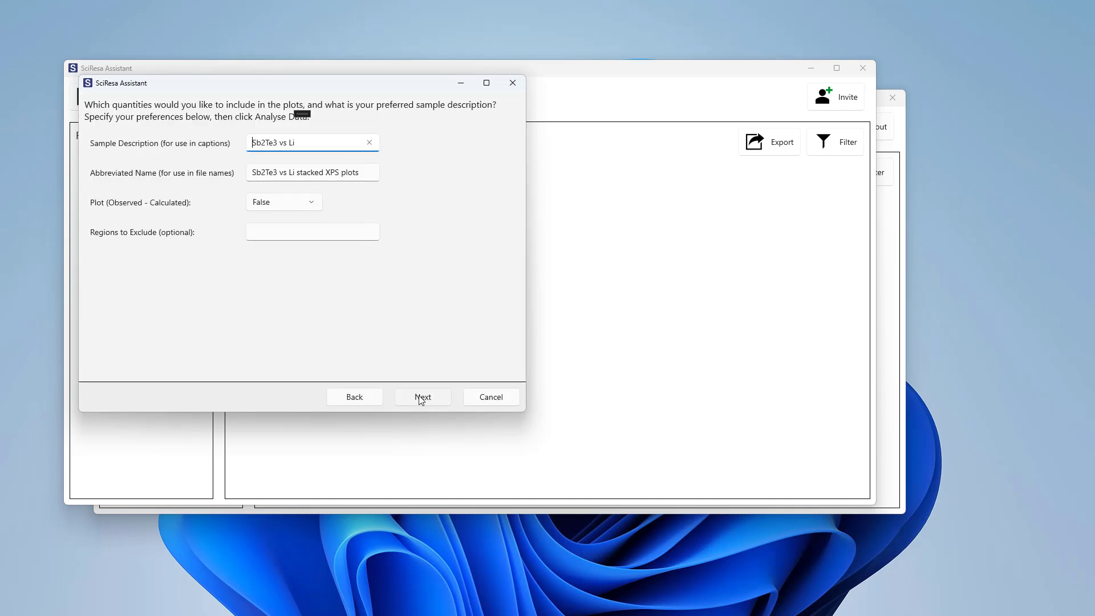
pyautogui.click(418, 397)
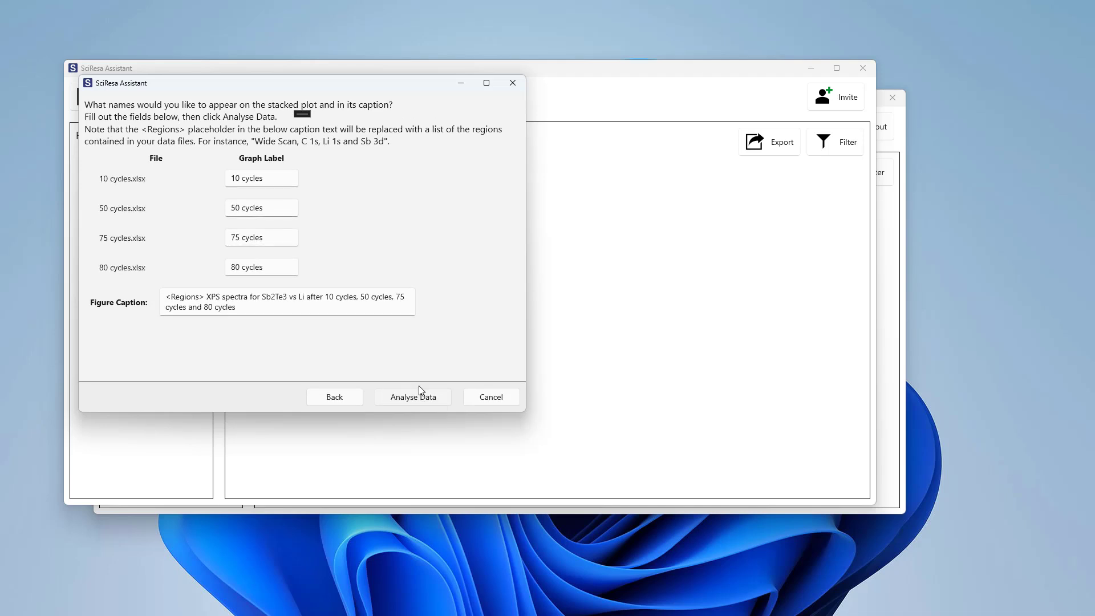
# Analyse the data, finish the wizard, and open the new XPS figure's folder
pyautogui.click(422, 401)
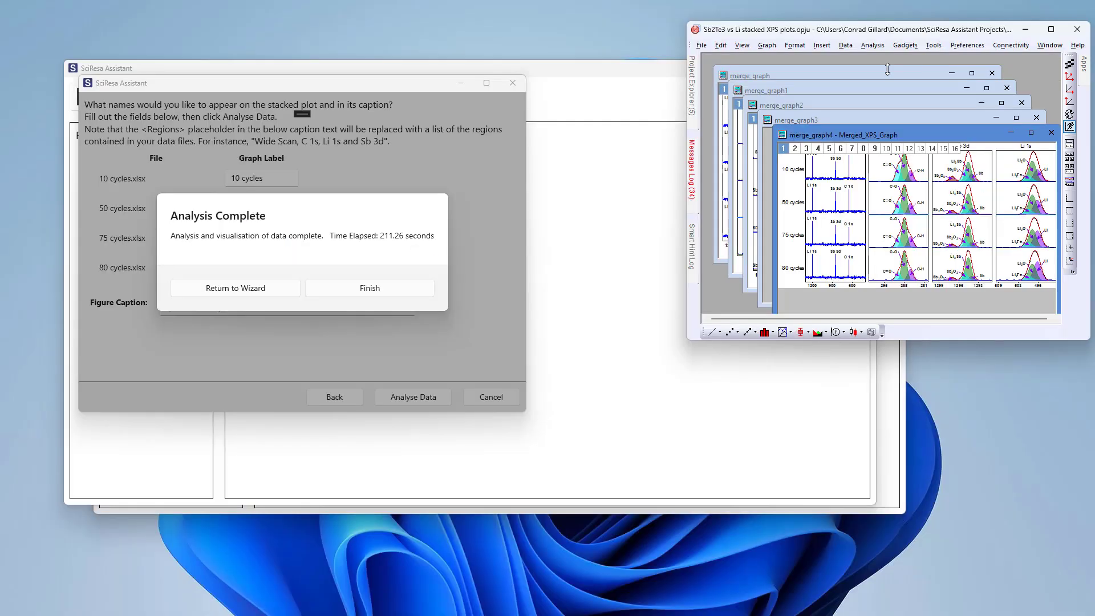
pyautogui.click(395, 289)
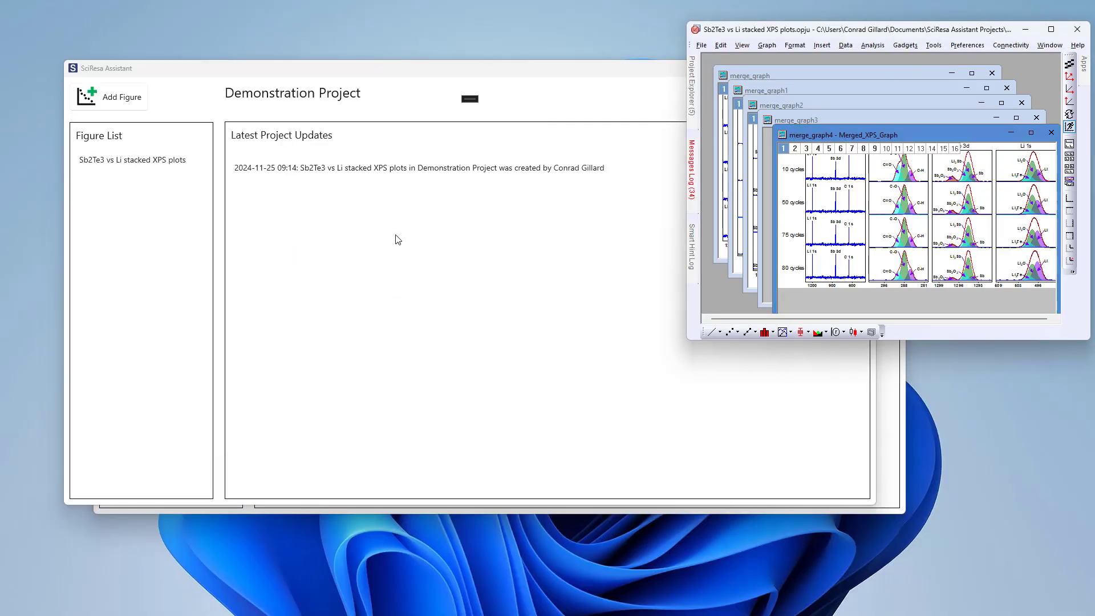
pyautogui.rightClick(397, 176)
pyautogui.click(428, 254)
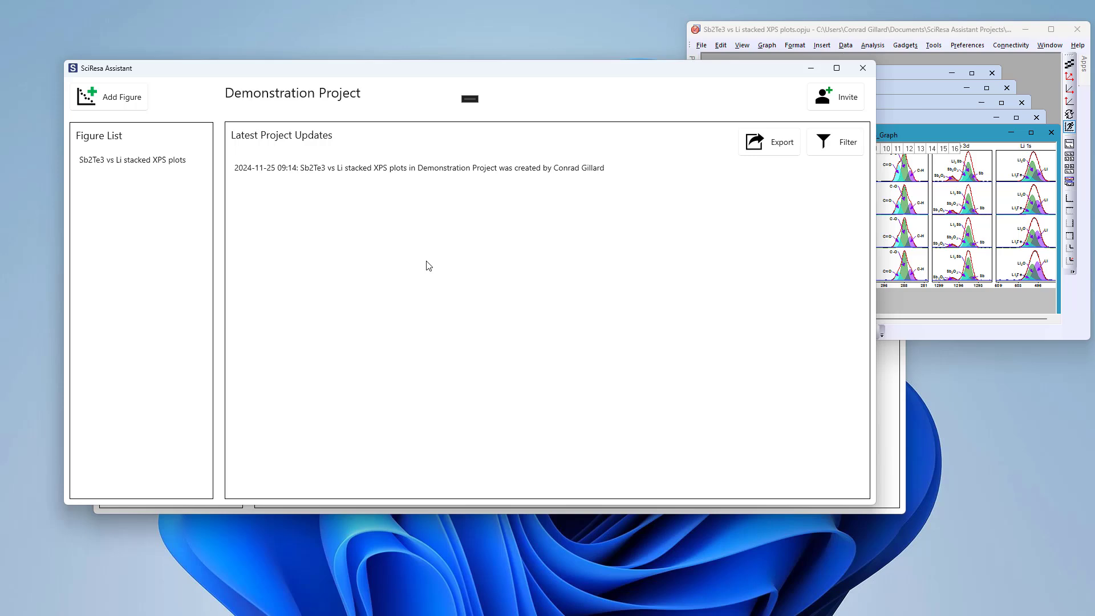
# Open the .docx report from the Output folder, then select the PowerPoint file
pyautogui.click(130, 138)
pyautogui.doubleClick(130, 137)
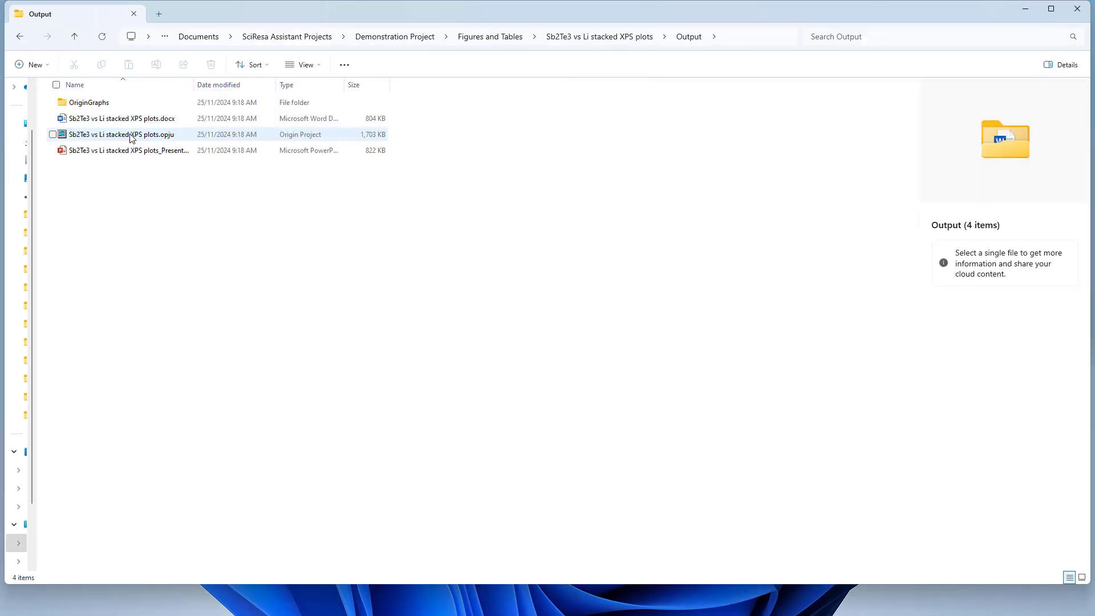
pyautogui.doubleClick(139, 117)
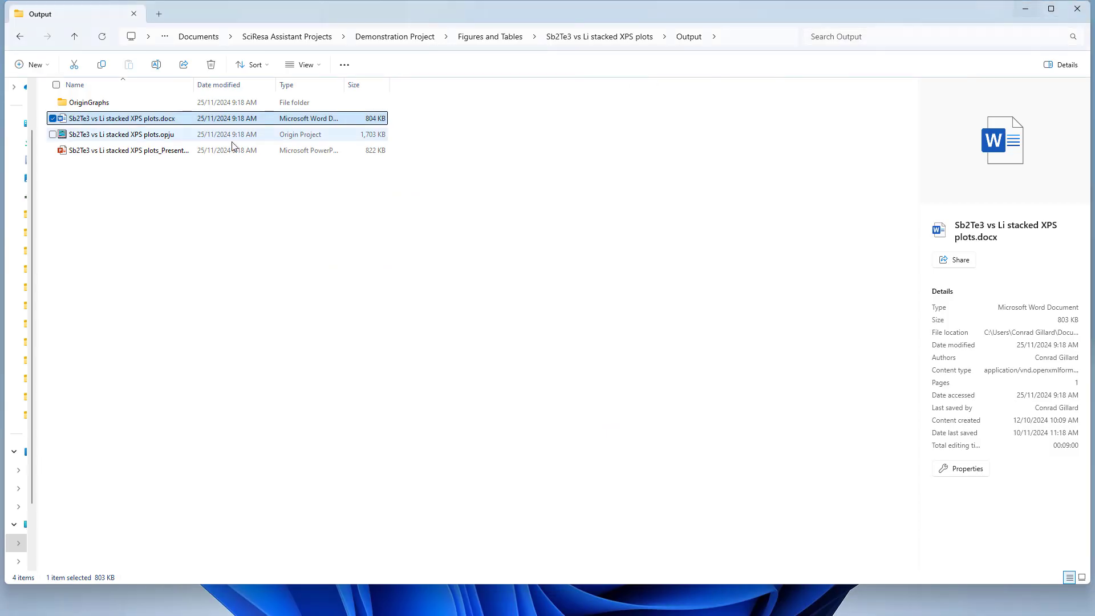
pyautogui.click(178, 153)
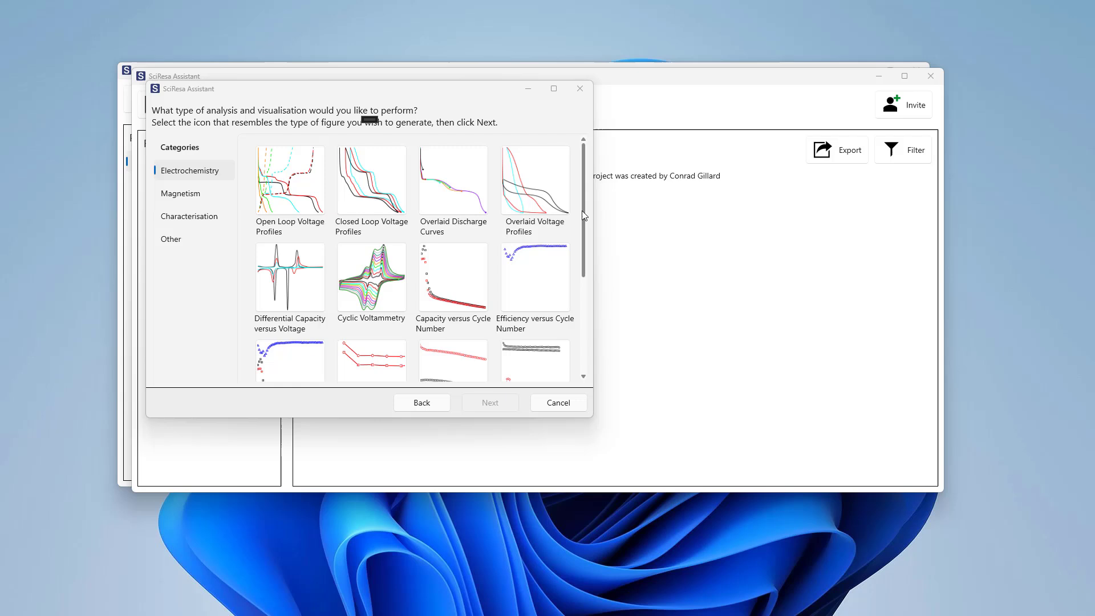
pyautogui.scroll(-2, 581, 215)
pyautogui.scroll(-2, 580, 219)
pyautogui.scroll(-1, 578, 221)
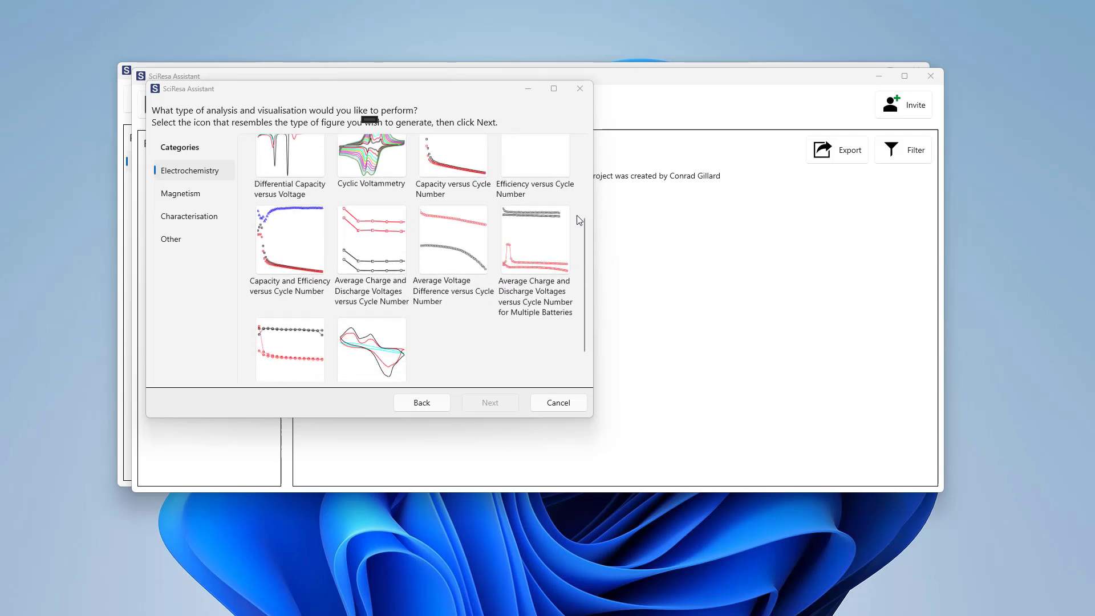
pyautogui.scroll(-1, 577, 221)
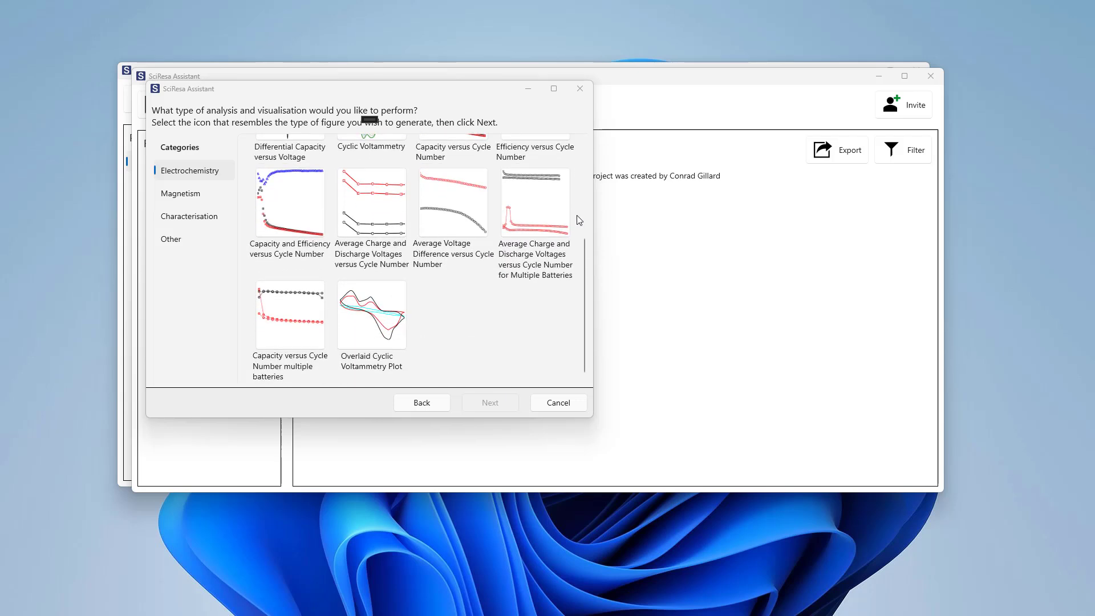
# Switch the figure gallery to the Magnetism category
pyautogui.click(190, 193)
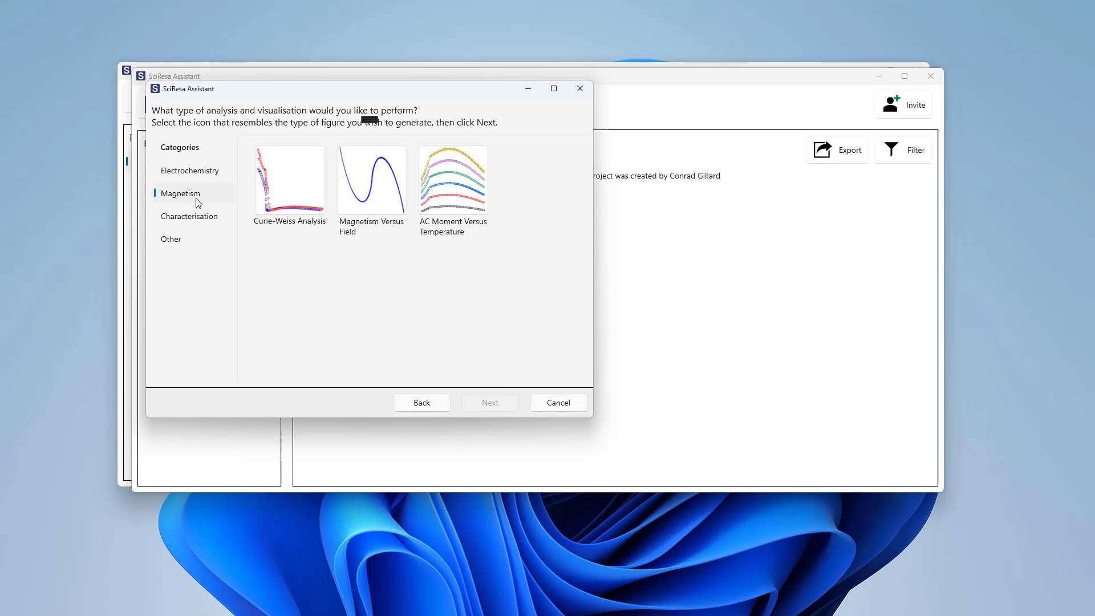
# Start checkout for the Monthly Academic SciResa subscription
pyautogui.click(194, 224)
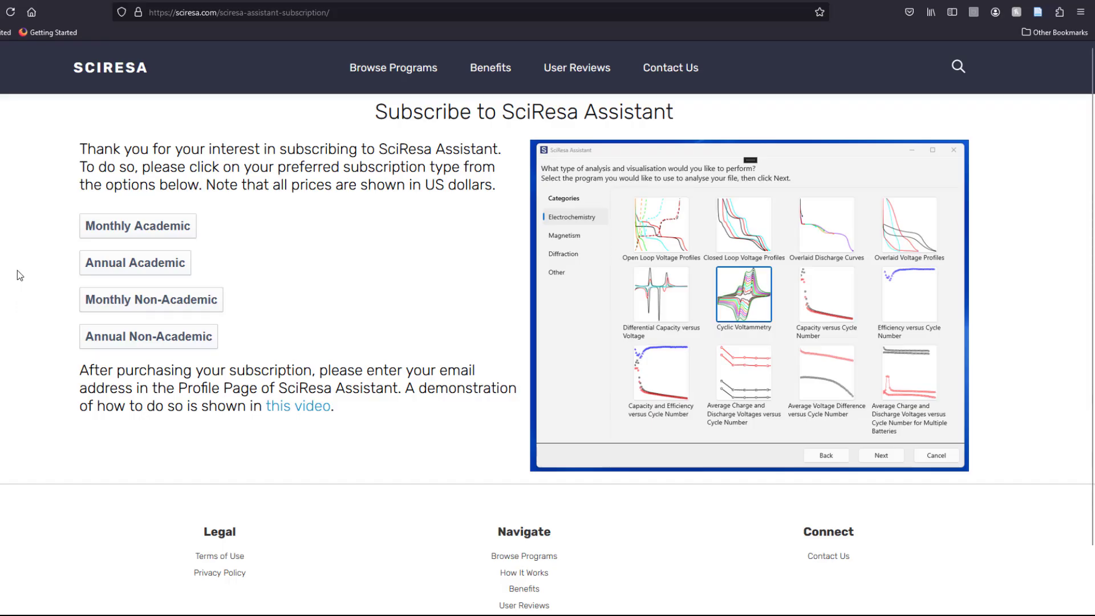
pyautogui.click(124, 236)
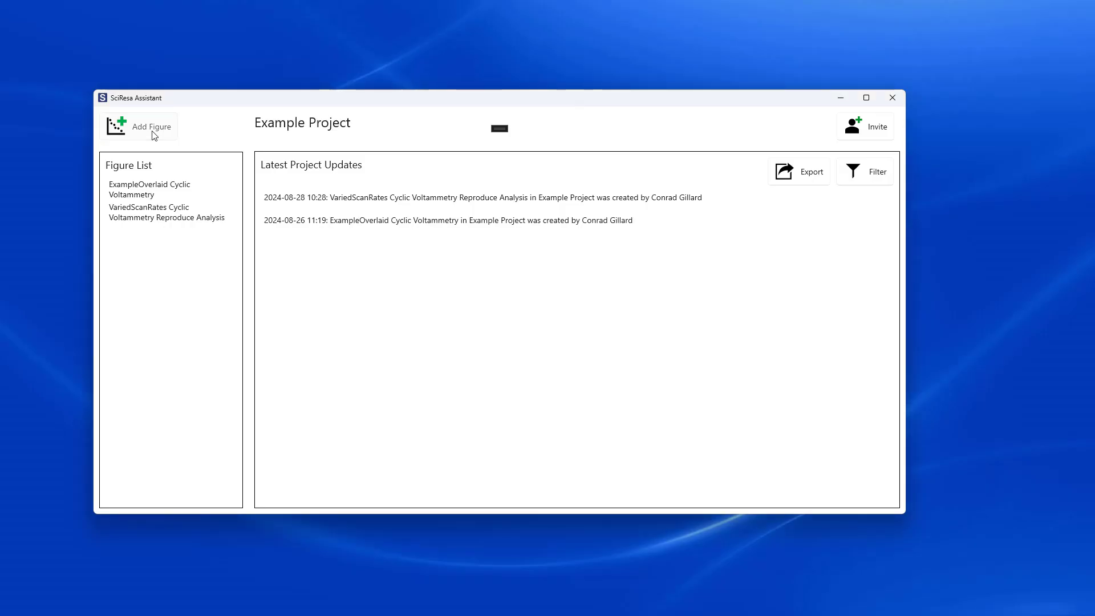
# Click Add Figure in Example Project to bring up the Subscription Required dialog
pyautogui.click(154, 135)
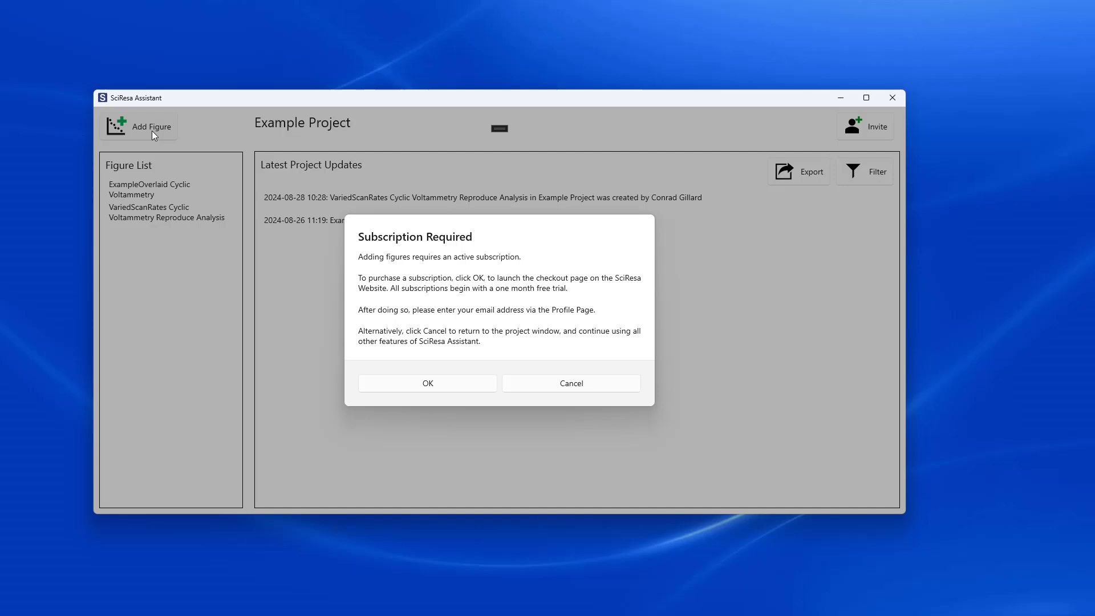